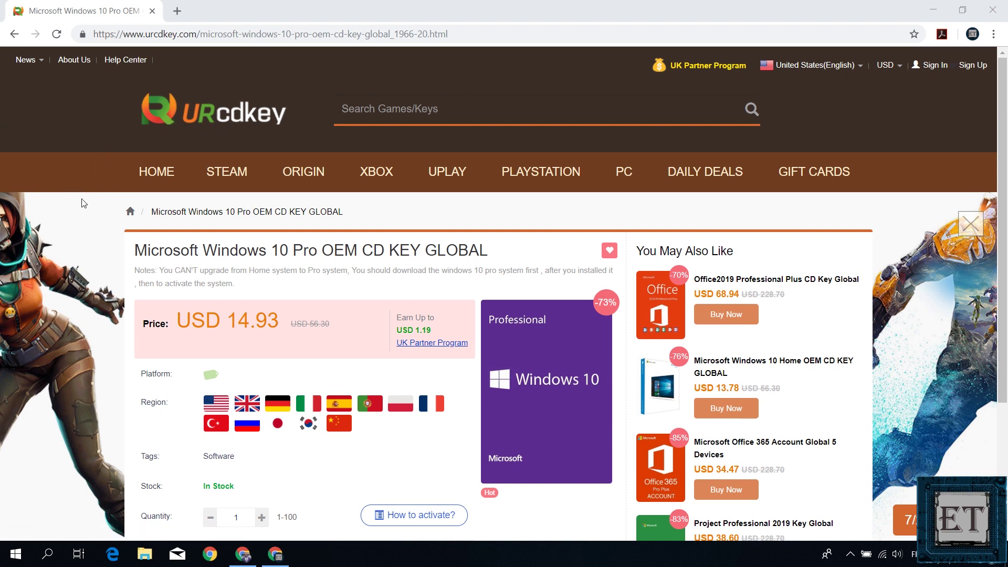
scroll(86, 202, down, 1)
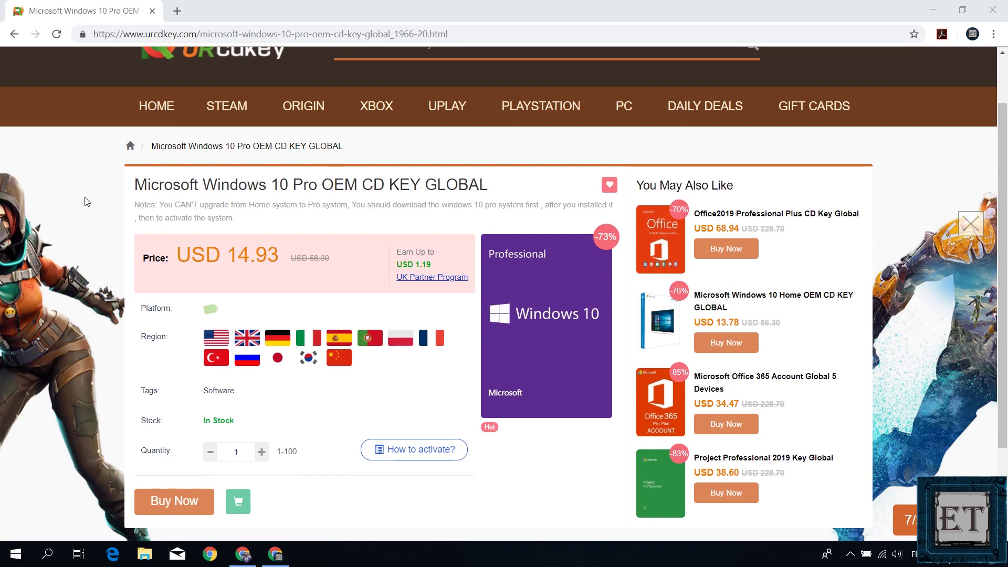
scroll(86, 202, up, 1)
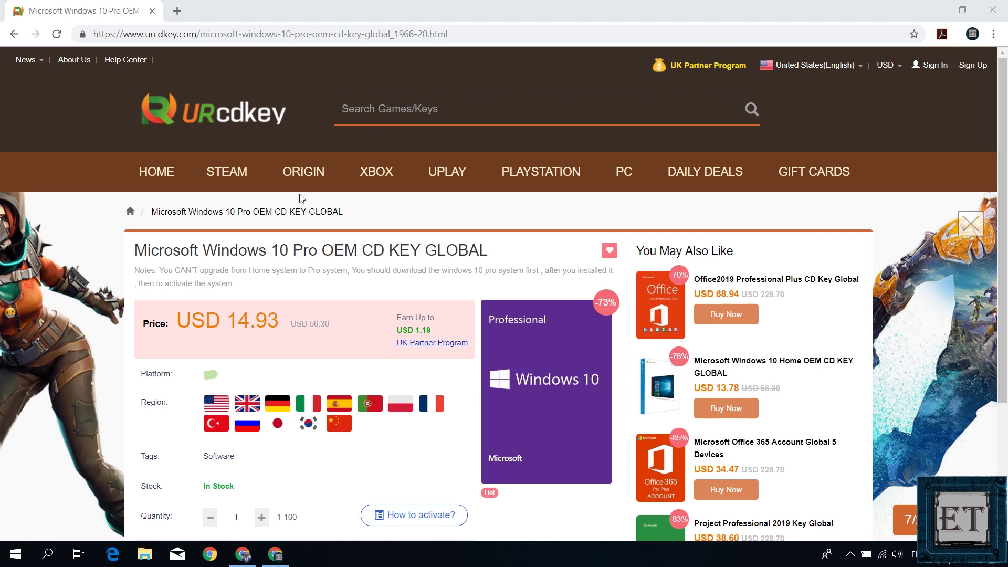
Step: Register a URCDKey account with email, password and name, accepting the terms and newsletter
click(973, 65)
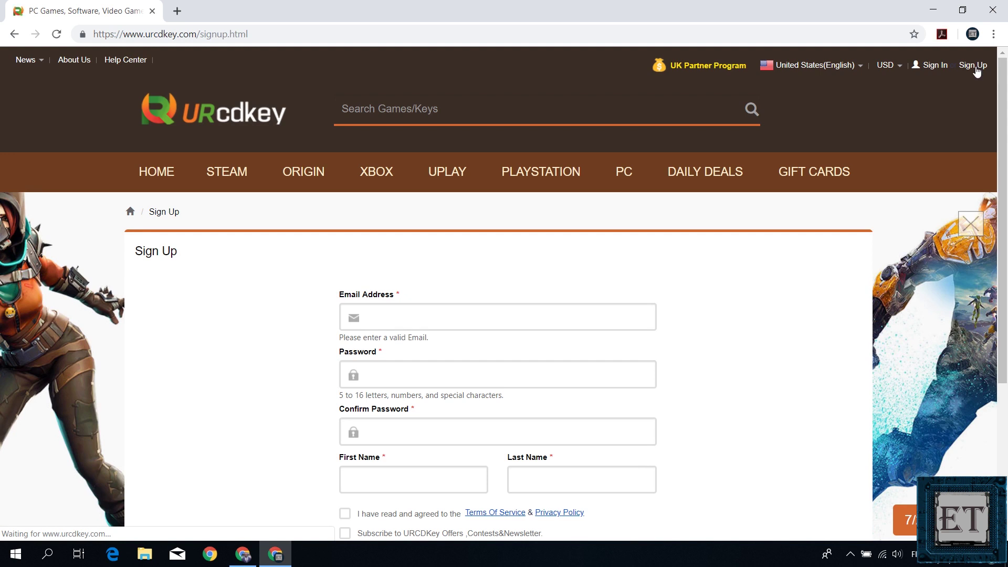
click(589, 309)
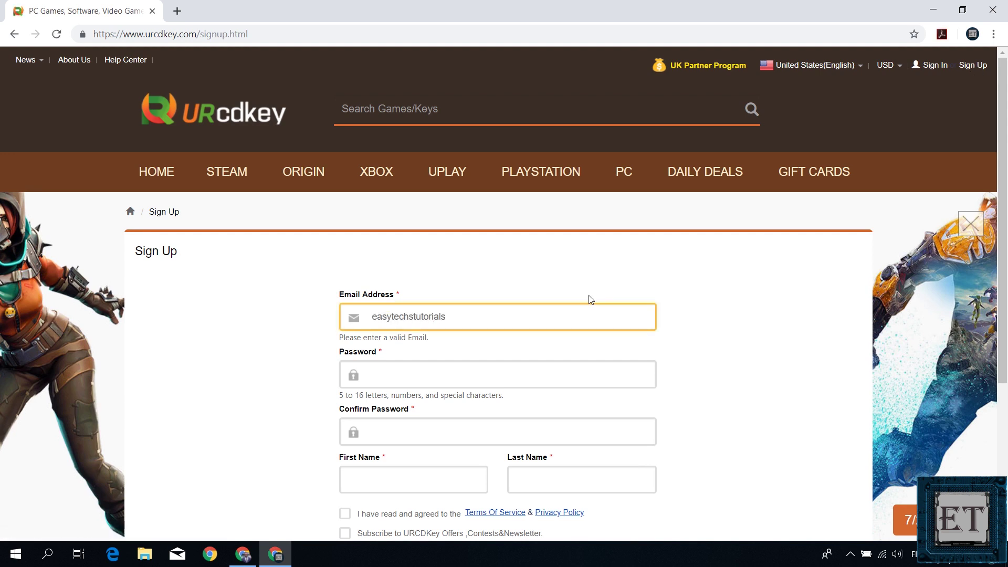
click(493, 381)
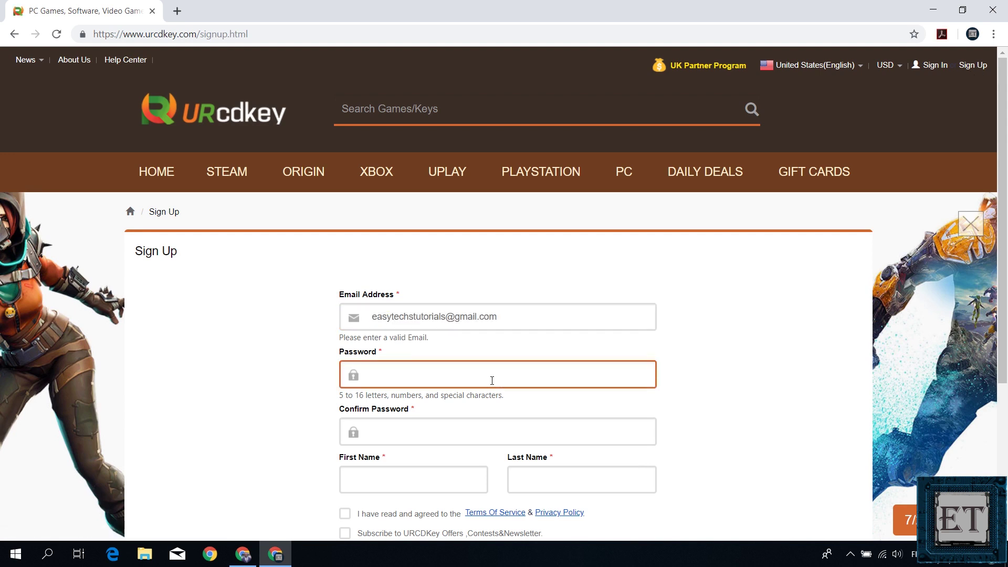
text(••••••••••••••)
key(Tab)
text(•••••••••••)
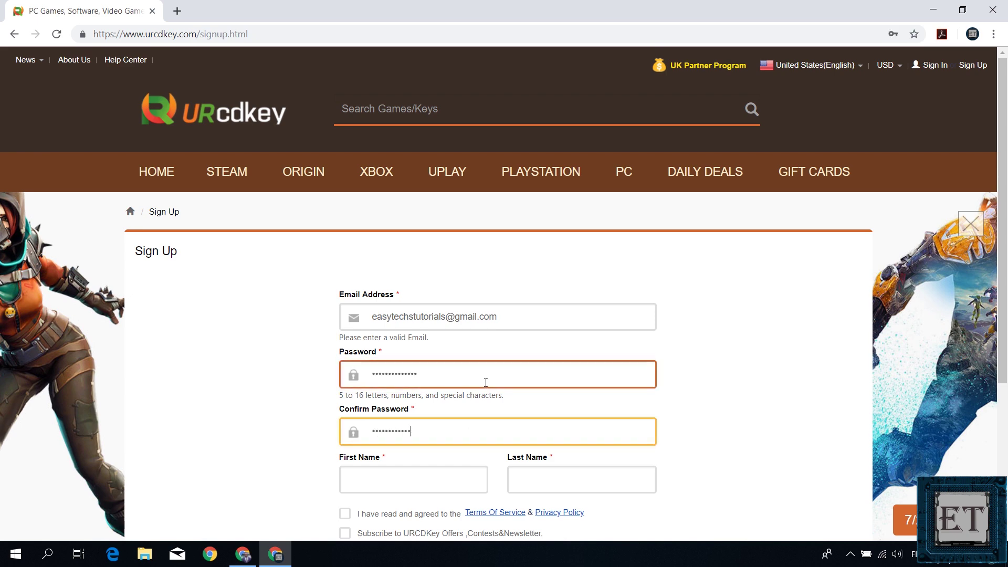
text(•••)
scroll(484, 383, down, 2)
click(403, 358)
text(Easy)
key(Tab)
text(Tech)
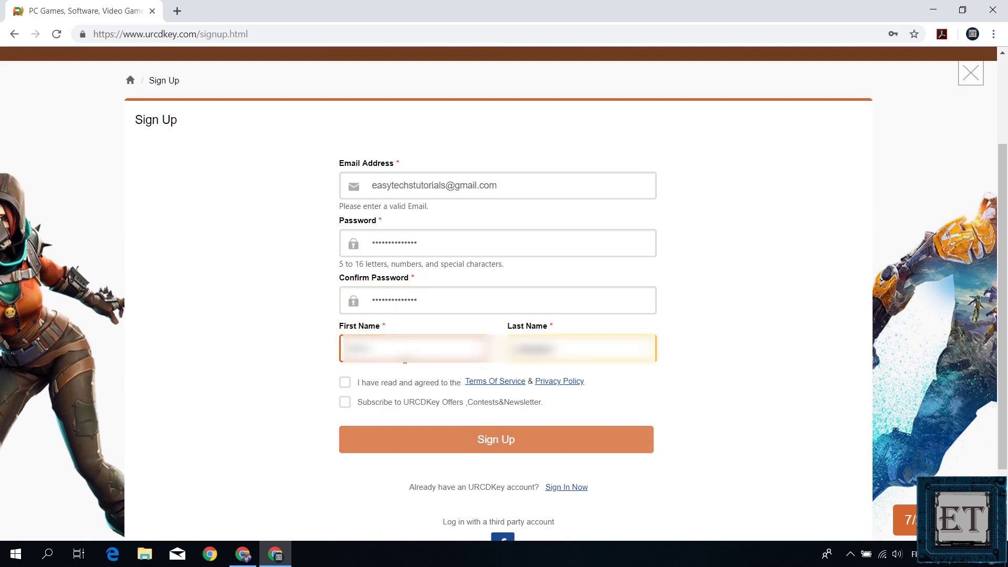
click(346, 385)
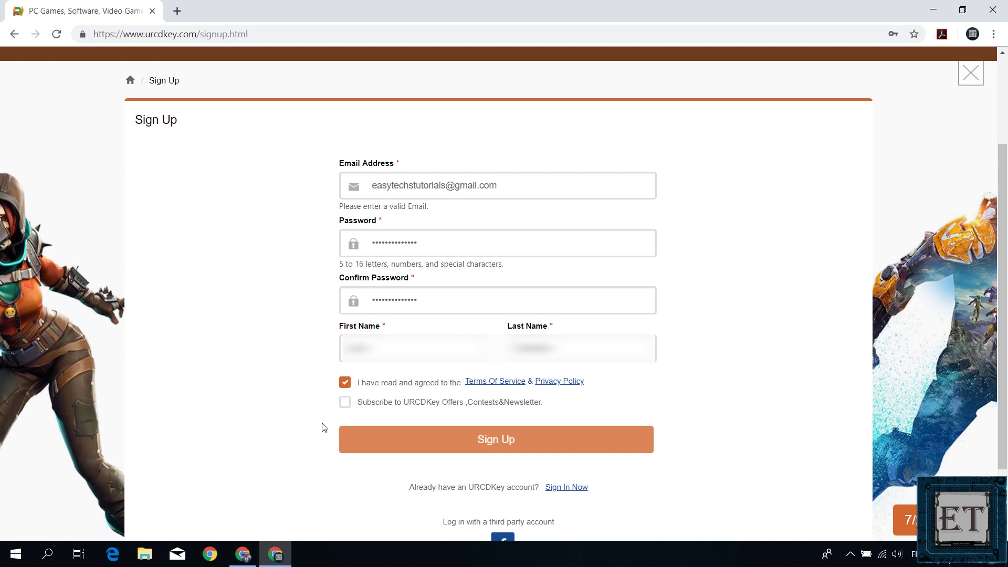
click(345, 403)
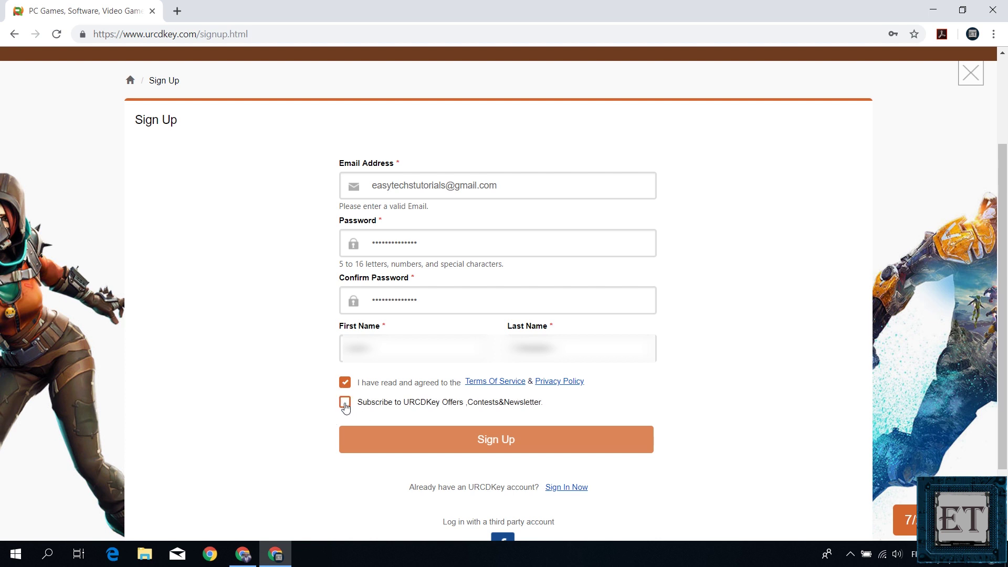
click(495, 443)
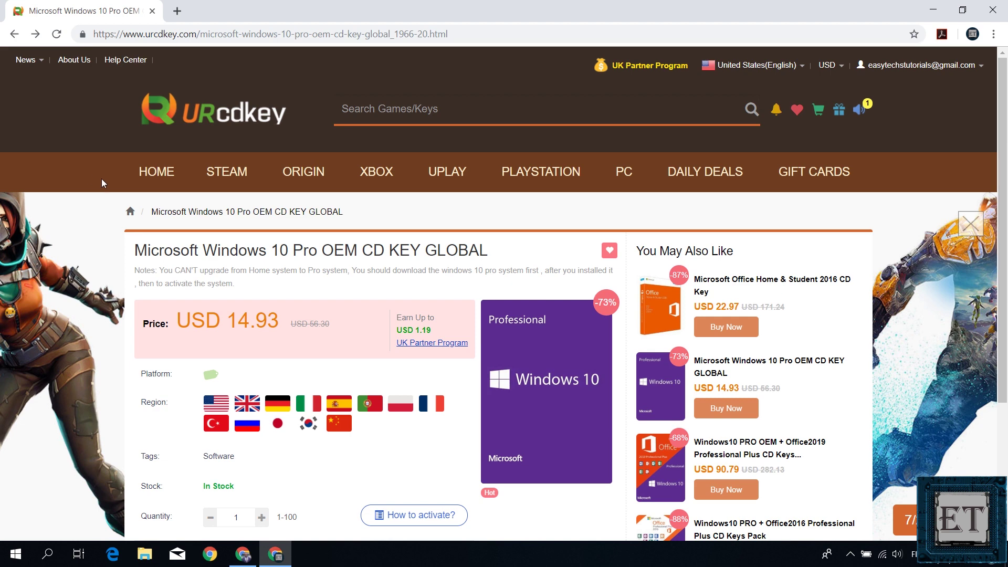
scroll(88, 209, down, 2)
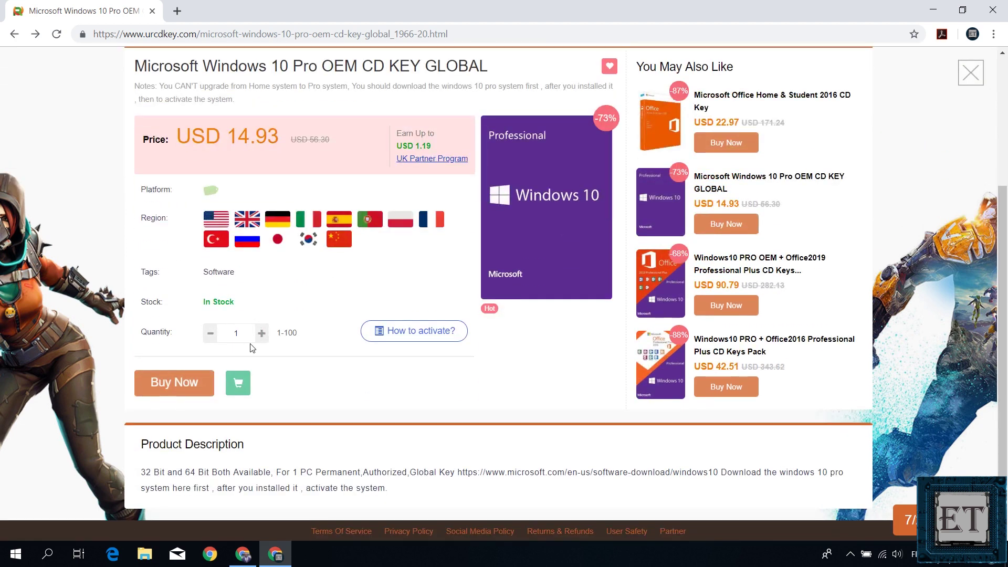
Step: Order one Windows 10 Pro key with promo code ET20 for USD 11.94
click(261, 334)
click(210, 333)
click(180, 387)
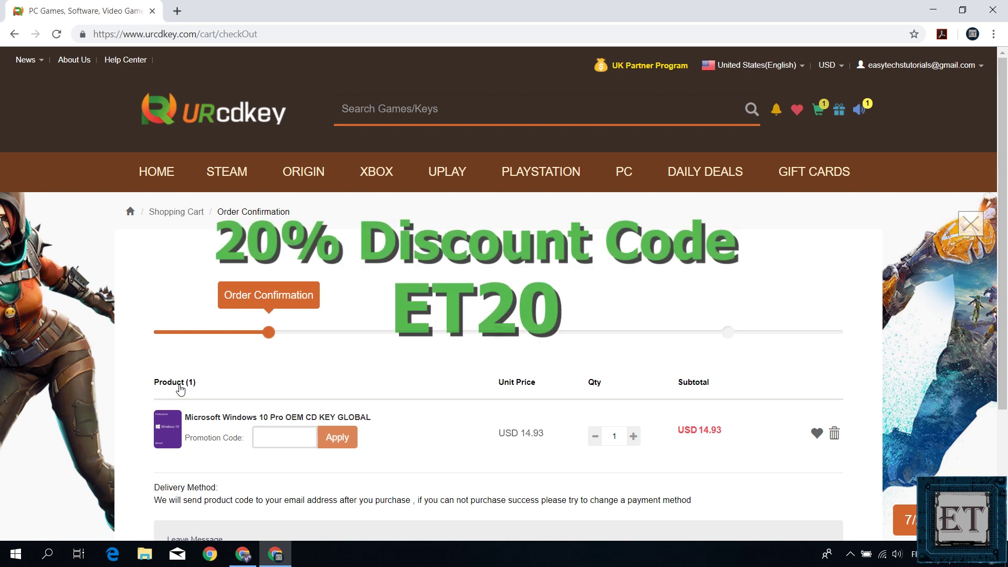
click(287, 441)
text(ET)
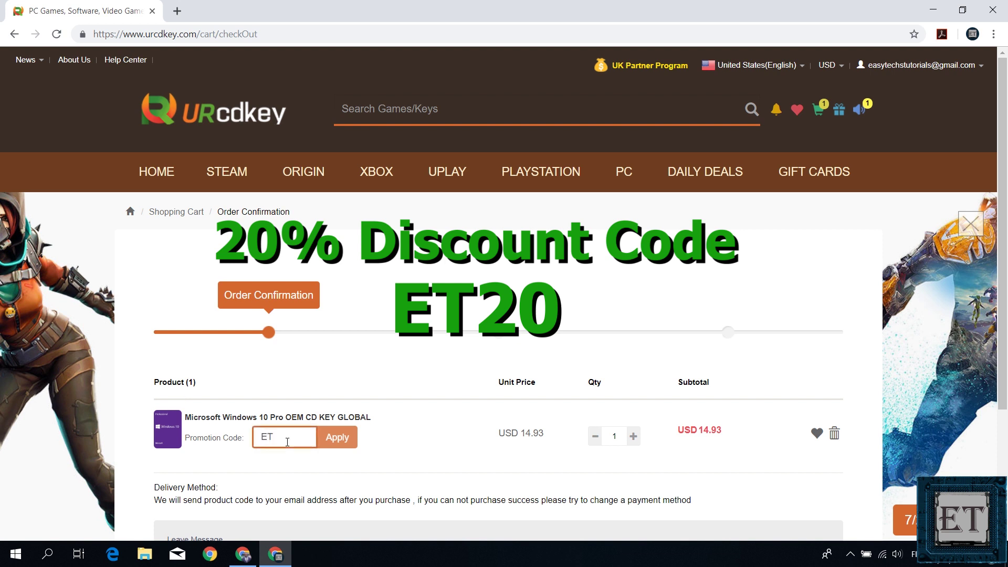
text(20)
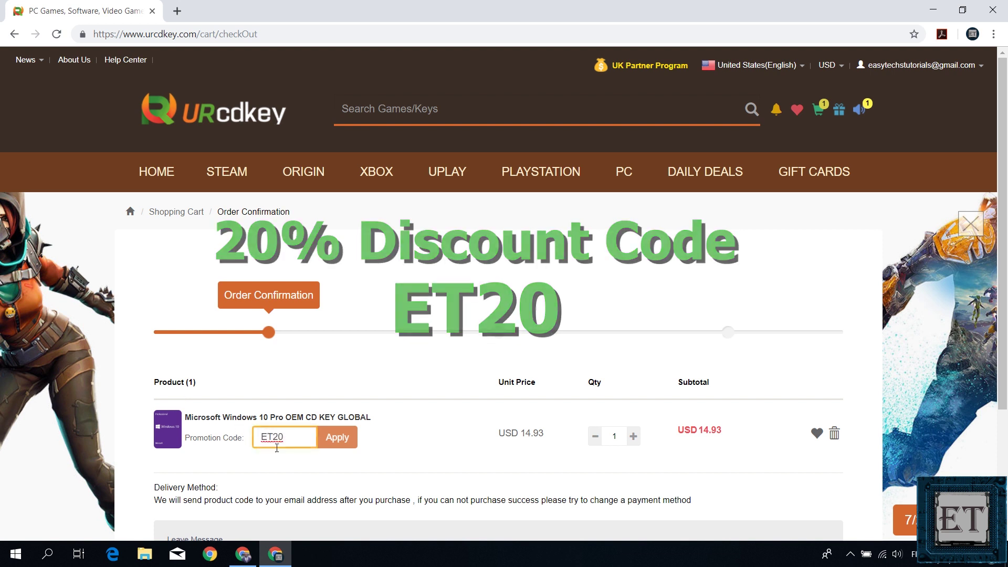
click(338, 439)
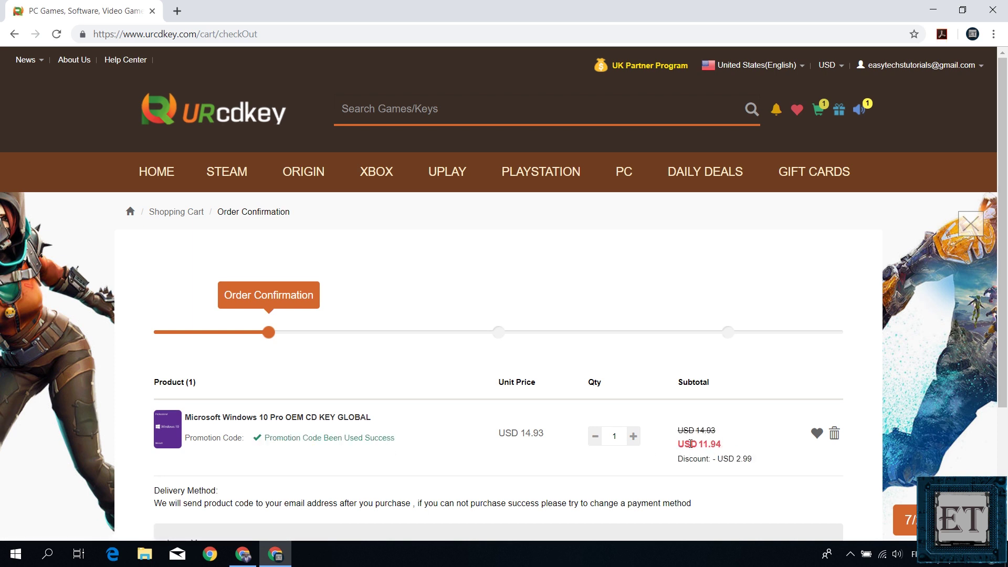
scroll(735, 450, down, 2)
click(753, 465)
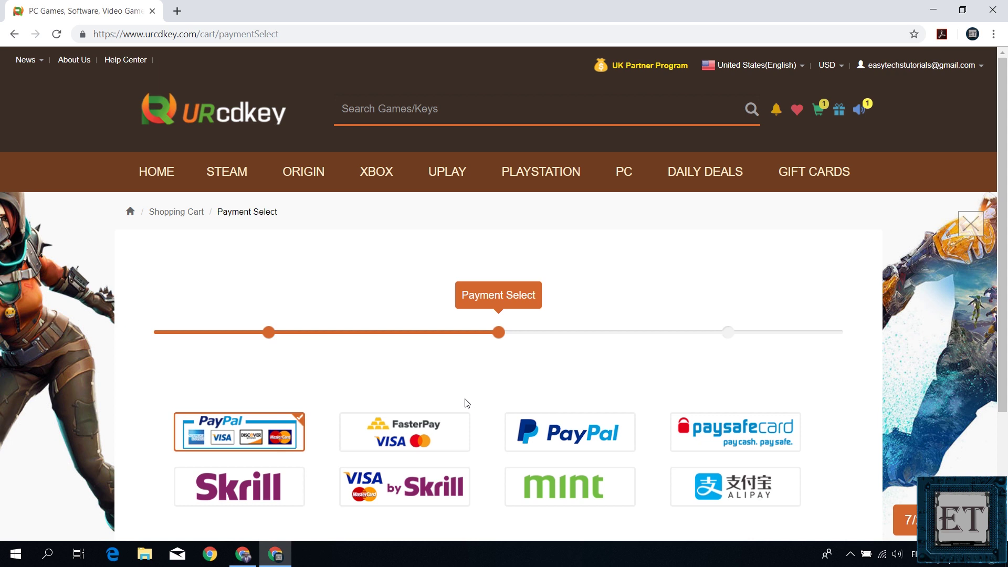
mouse_move(405, 432)
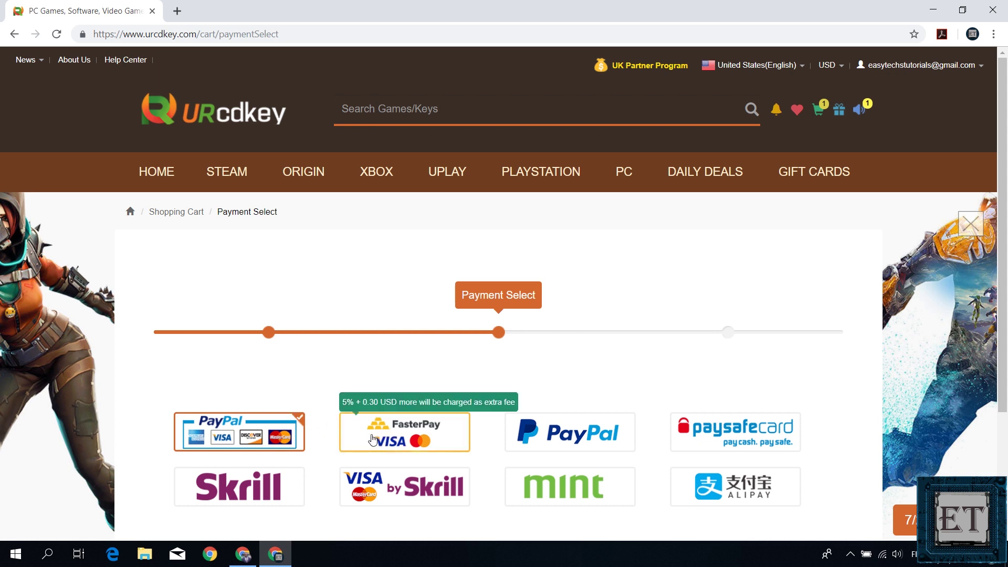
scroll(300, 433, down, 1)
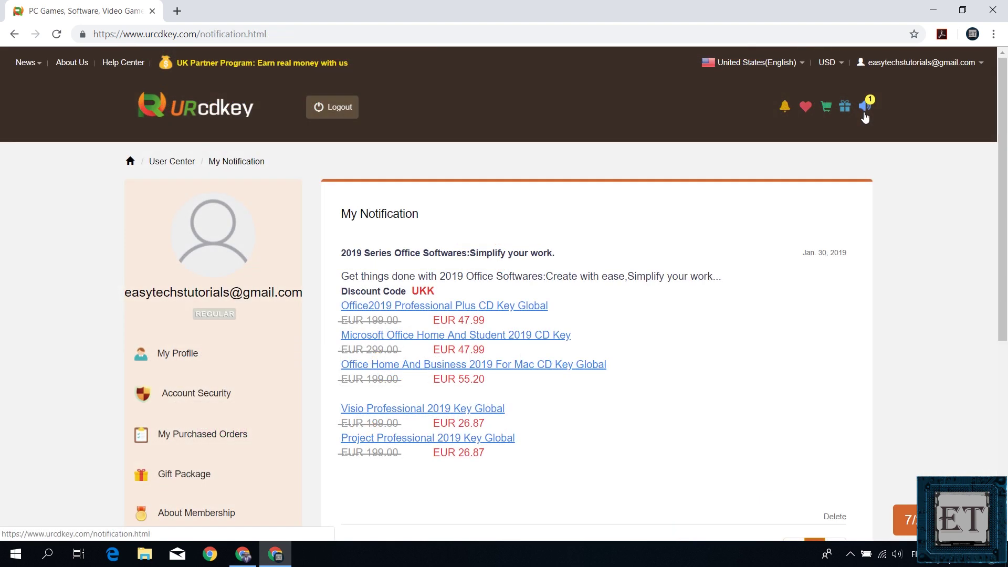
scroll(830, 178, down, 2)
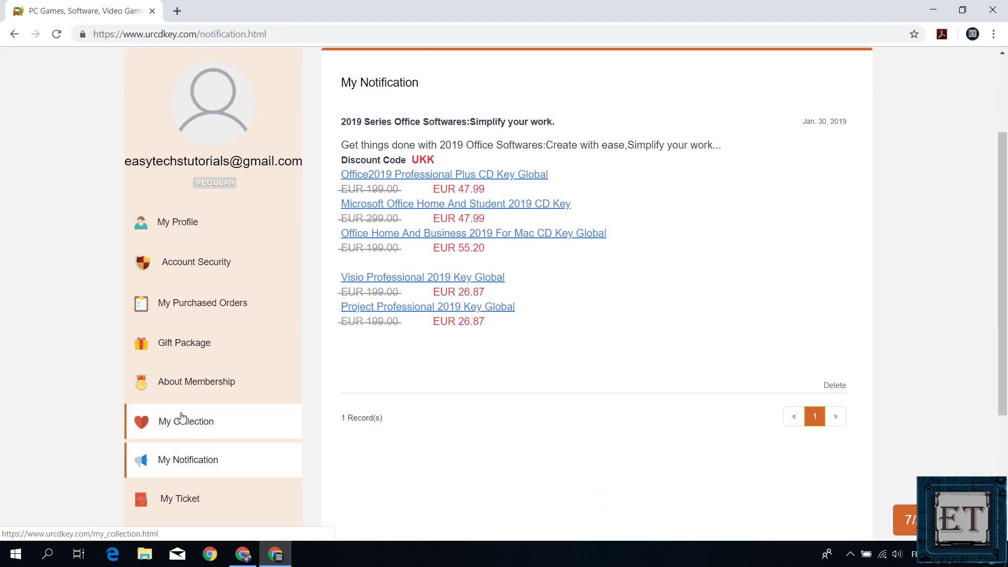
Step: Check My Purchased Orders for the USD 11.94 Windows 10 Pro order, then close Chrome
click(202, 316)
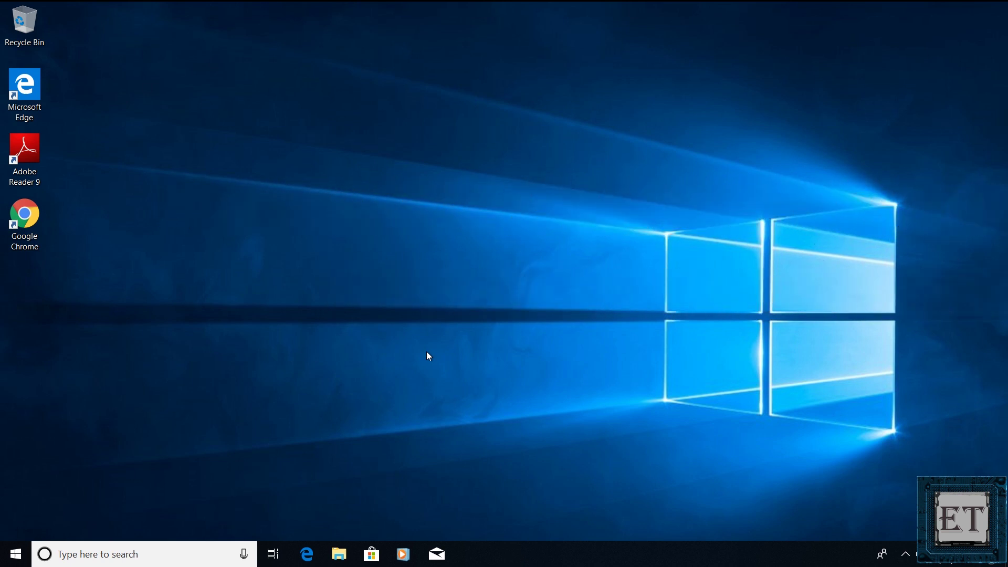
Step: Open the Settings About page from This PC's Computer ribbon in File Explorer
click(347, 555)
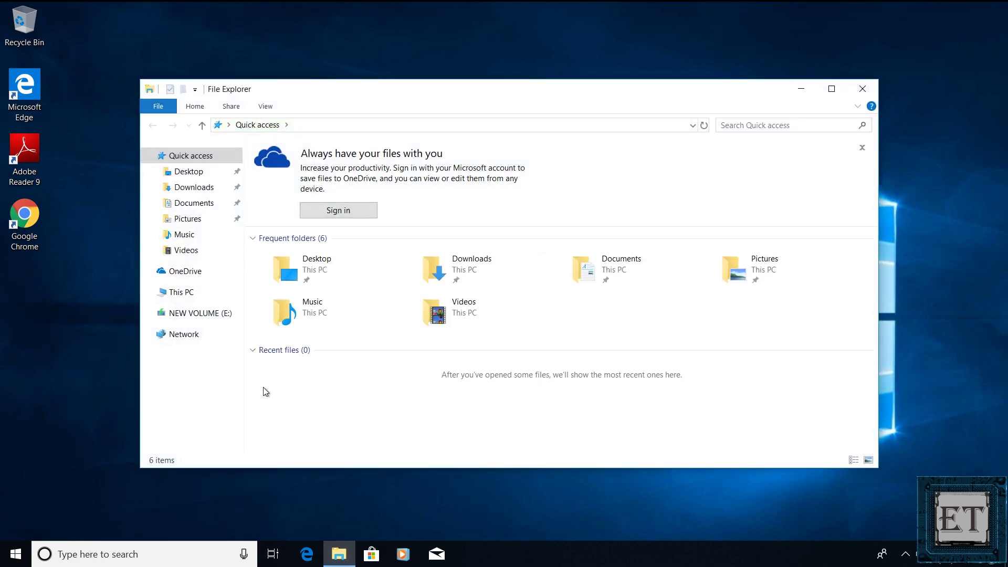
click(187, 295)
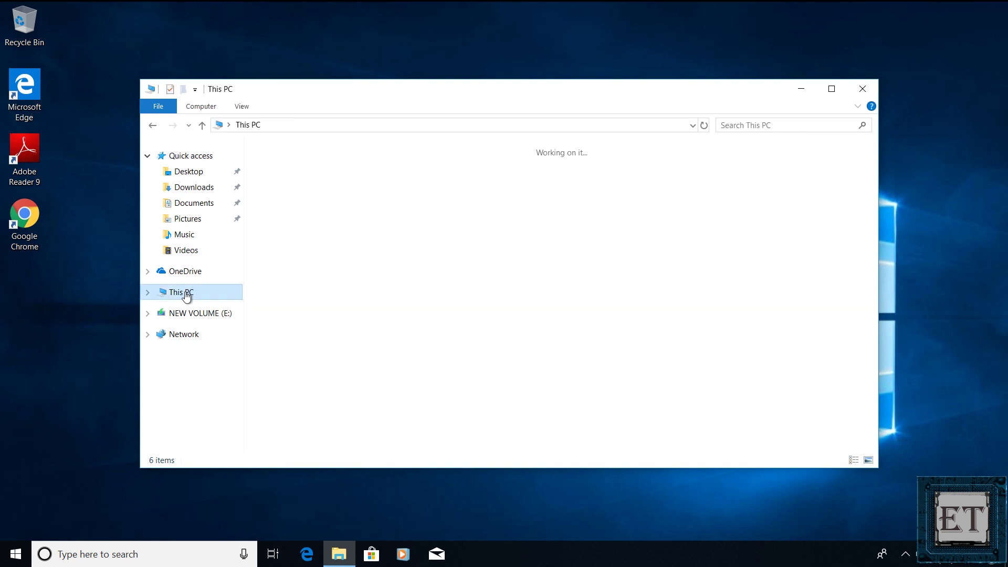
click(203, 111)
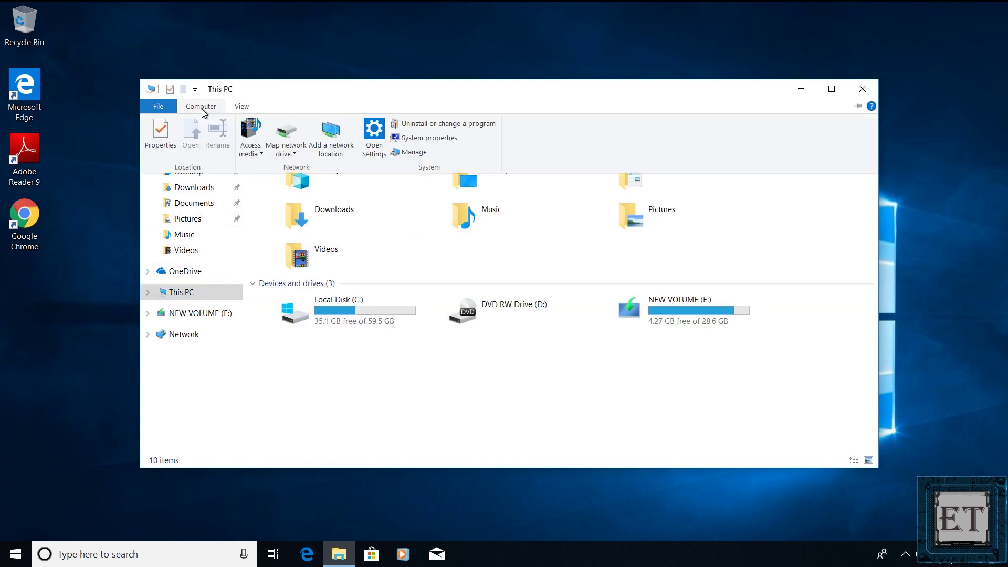
click(422, 147)
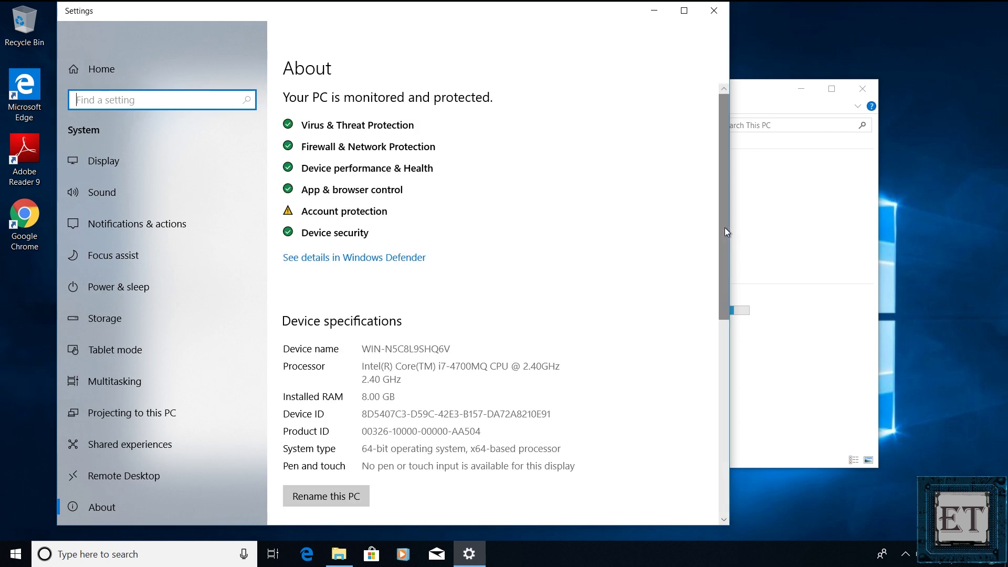
drag(723, 234, 723, 353)
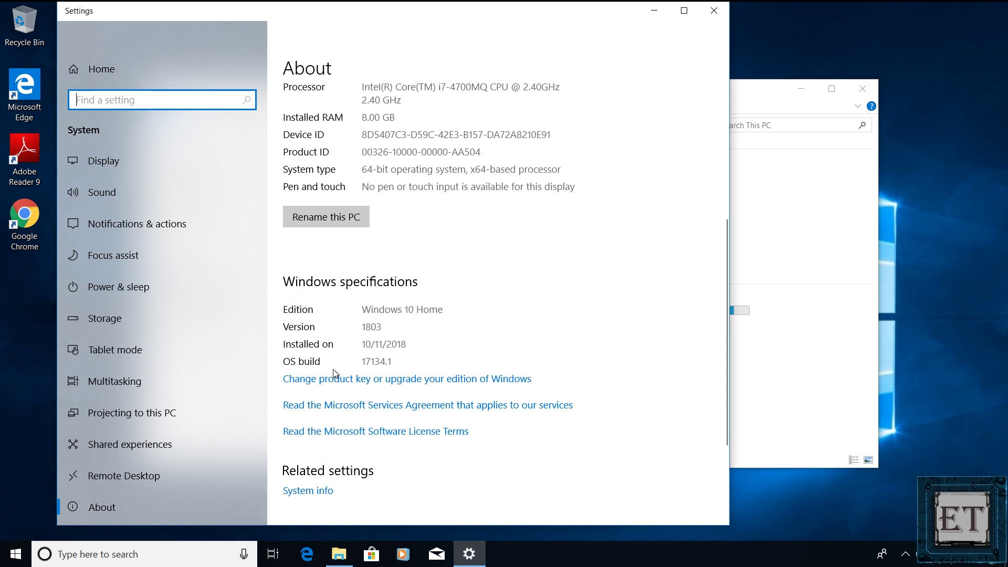
Step: Go from the About page's Windows specifications to the product key and edition options
click(387, 379)
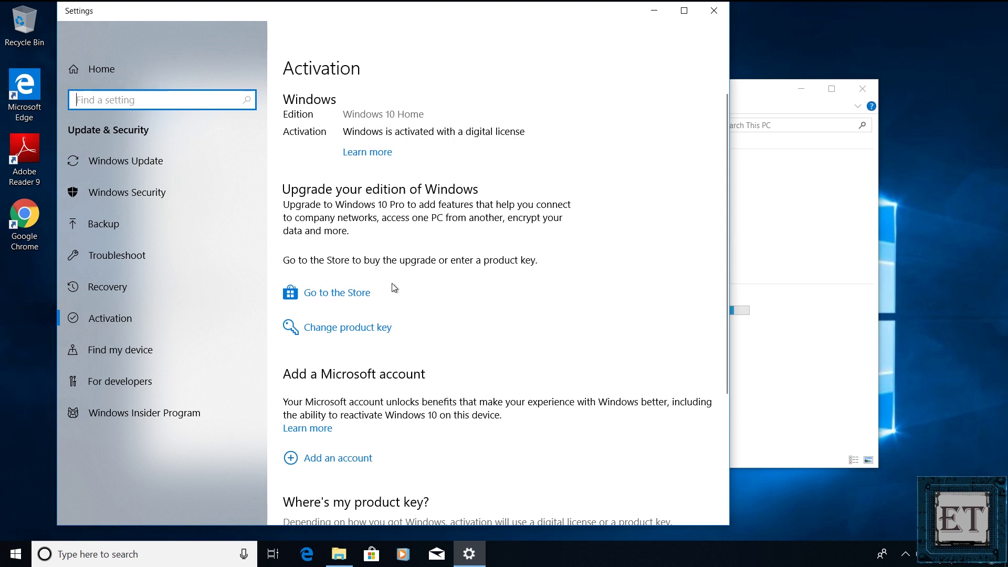
Step: Enter the purchased Windows 10 Pro product key and submit it
click(348, 331)
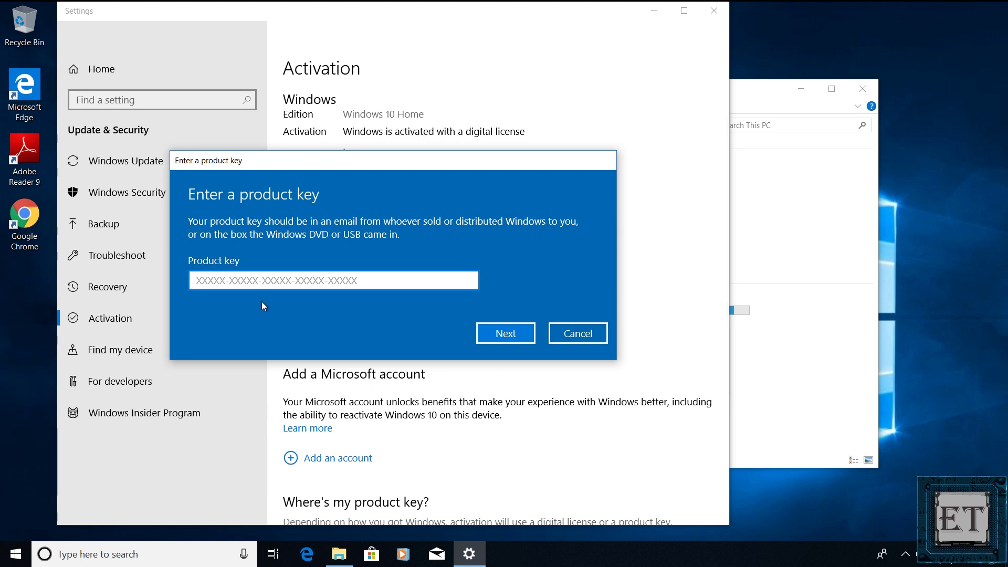
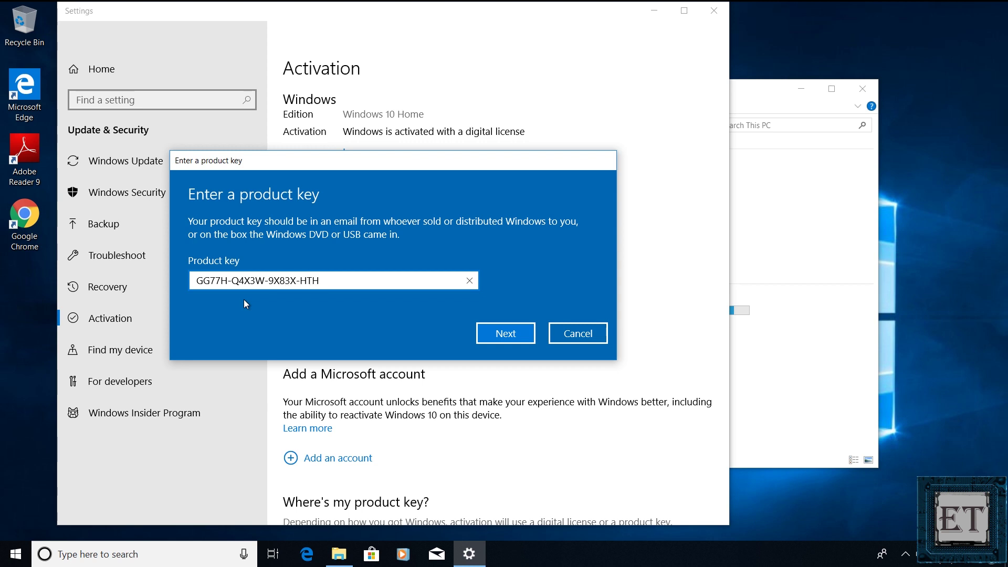
click(500, 336)
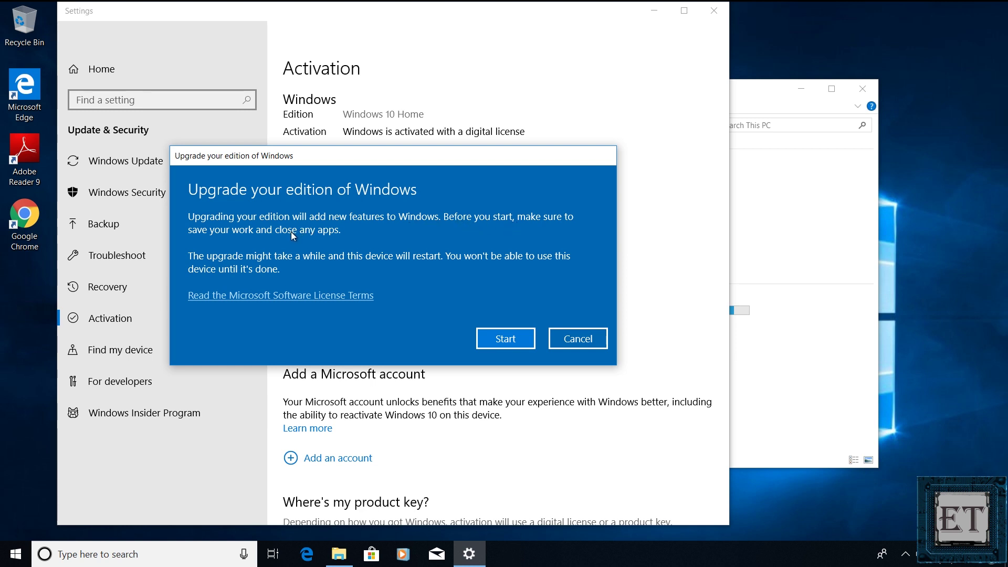
Step: Confirm the upgrade from Windows 10 Home to the Pro edition
click(499, 342)
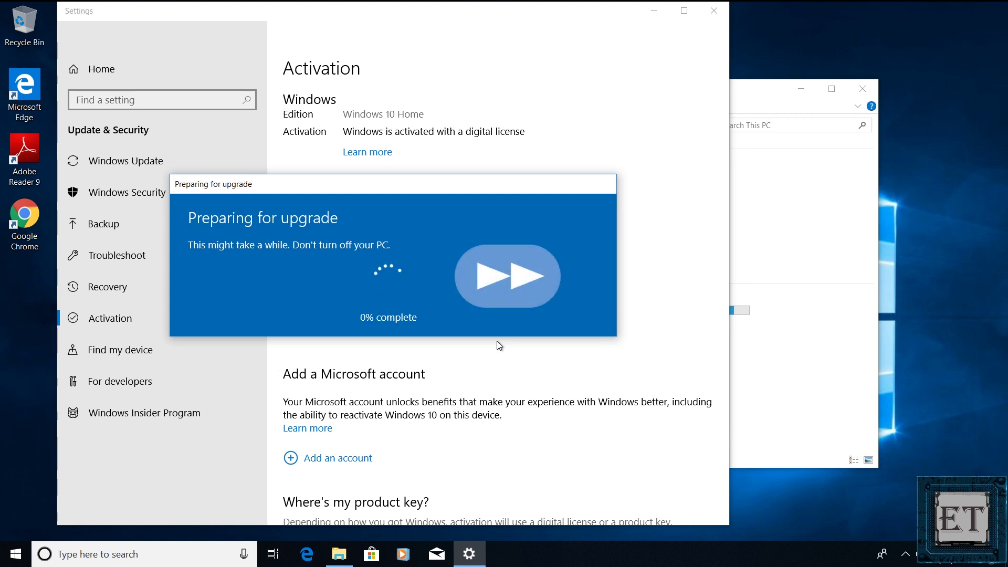